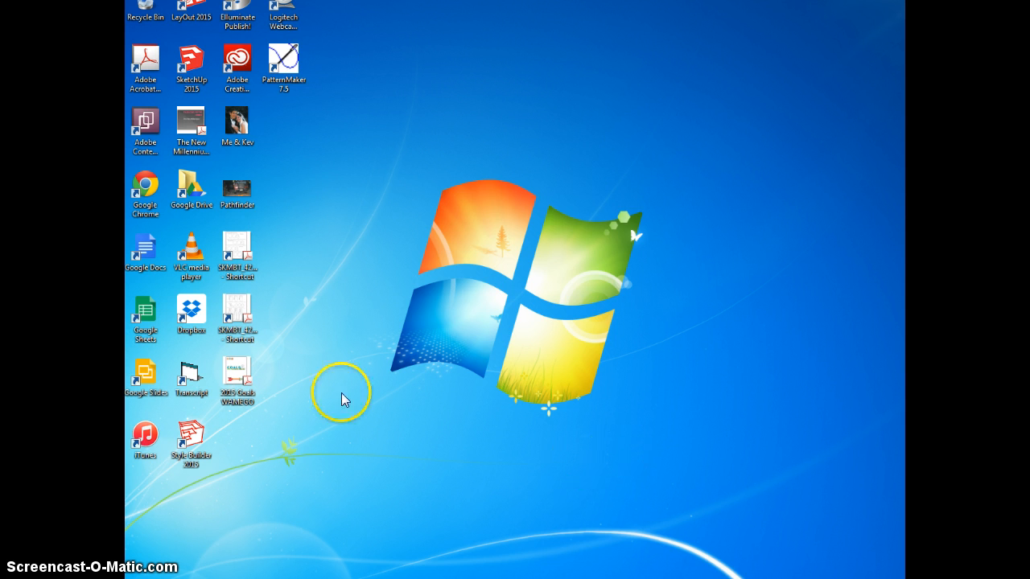
Launch PatternMaker 7.5, continue past the demo notice, and start with a blank drawing area.
mouse_move(900, 41)
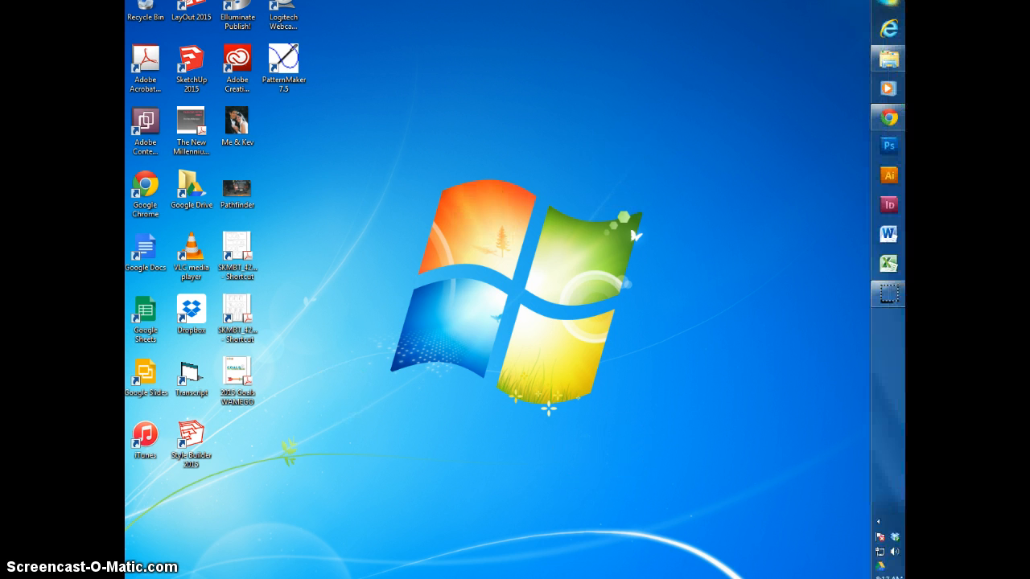
left_click(888, 3)
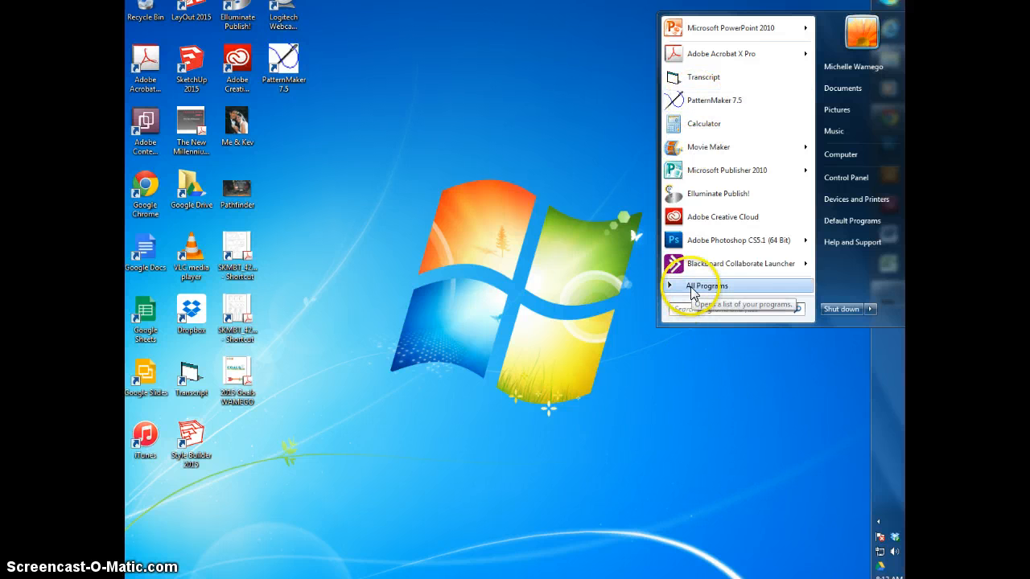
left_click(696, 100)
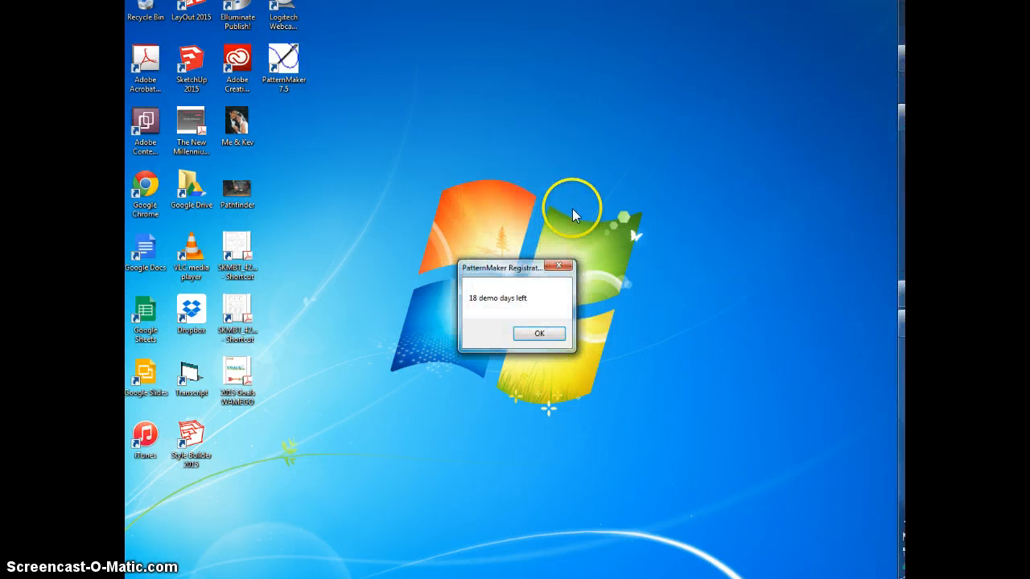
left_click(541, 334)
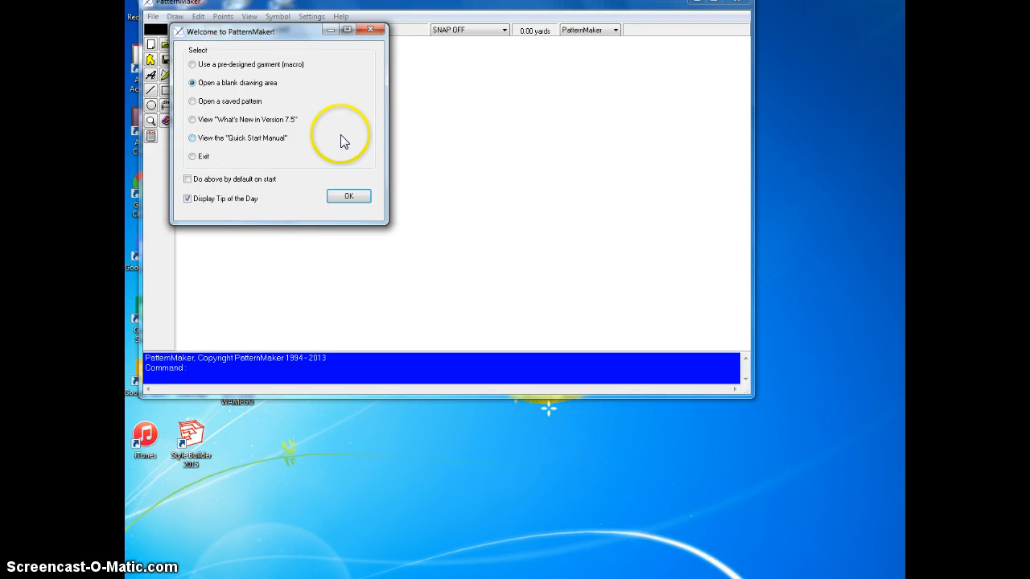
left_click(354, 196)
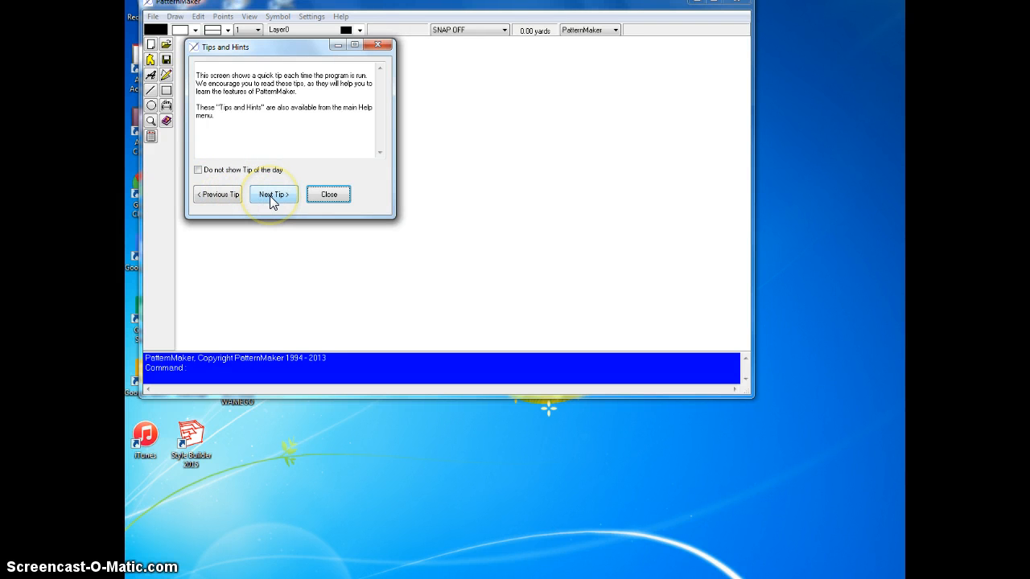
Browse and close the startup tips, and enlarge the program window to fill the desktop.
left_click(272, 197)
left_click(271, 197)
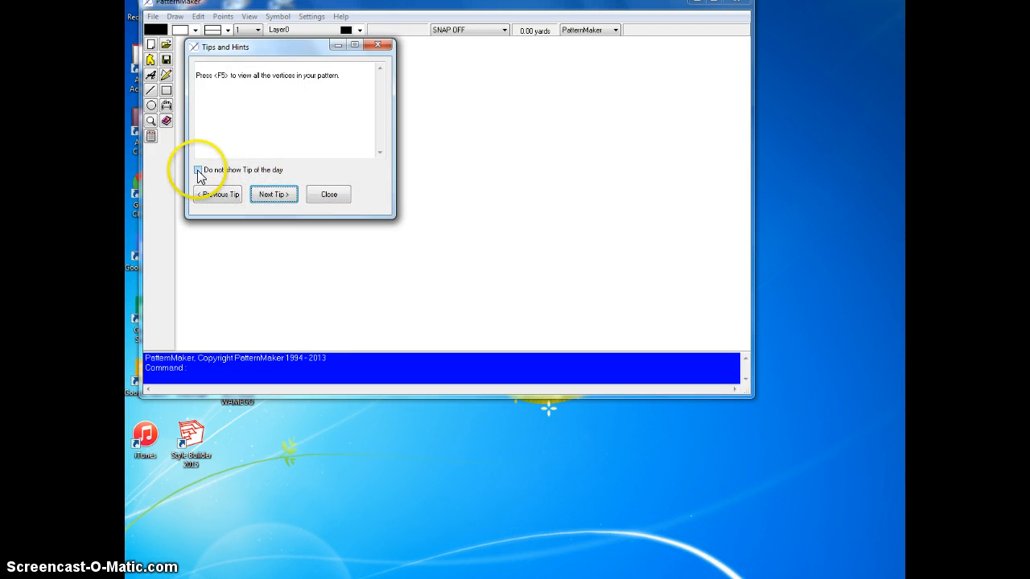
left_click(332, 197)
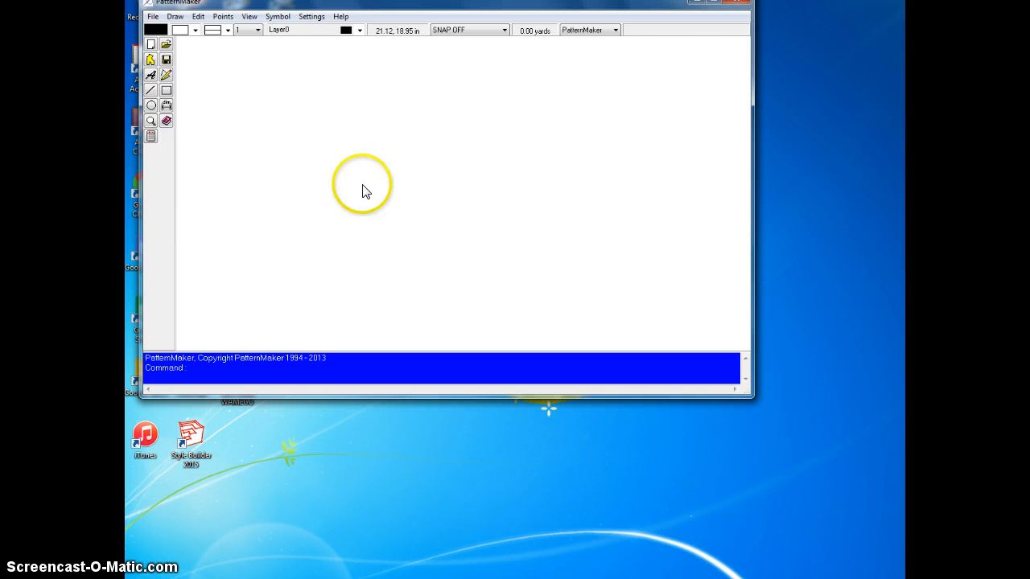
left_click_drag(297, 6, 285, 18)
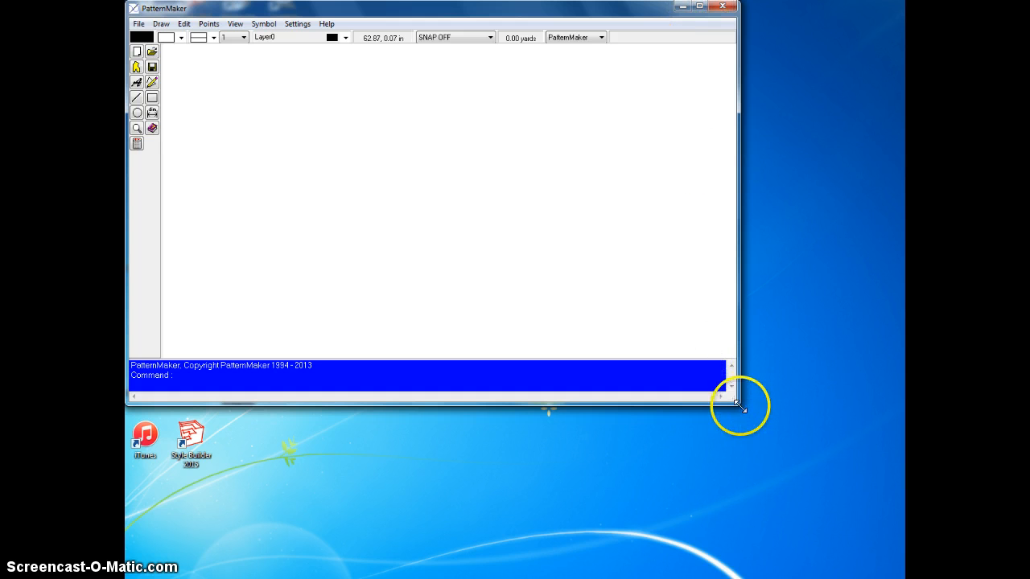
left_click_drag(737, 404, 900, 572)
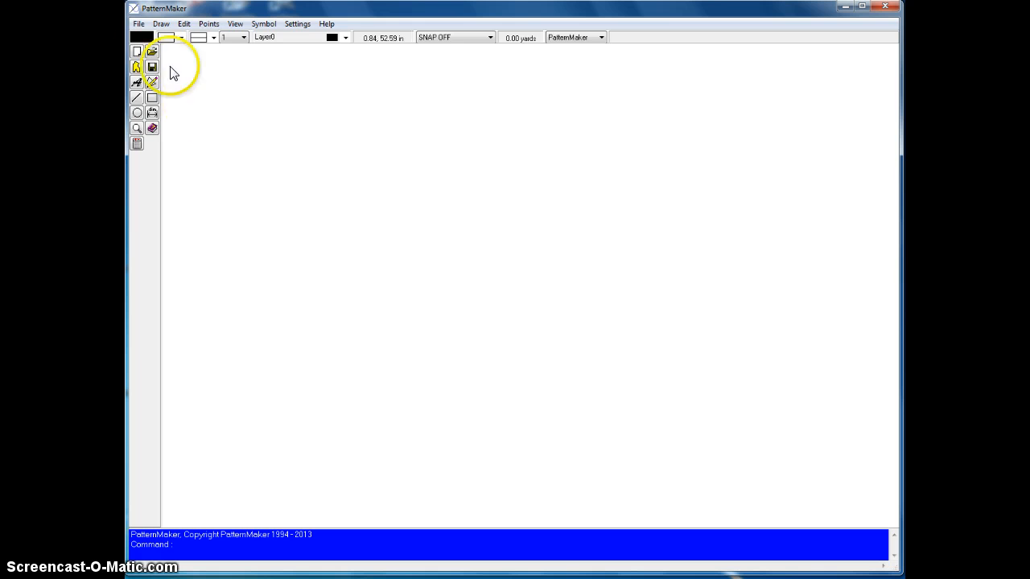
Start opening a file and browse the shared files to Leena's Free Stuff folder under Designers.
left_click(140, 25)
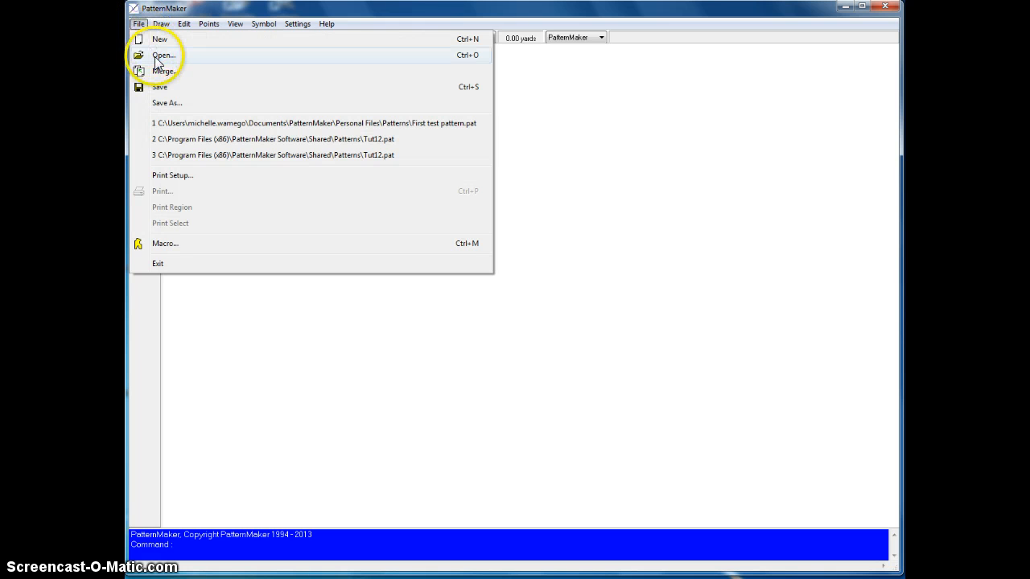
left_click(157, 56)
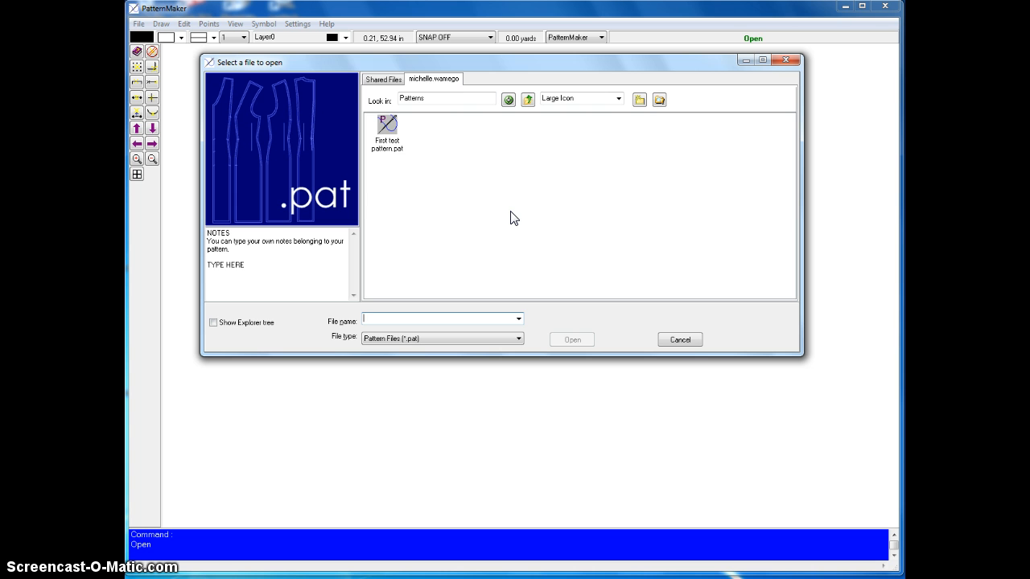
left_click(382, 80)
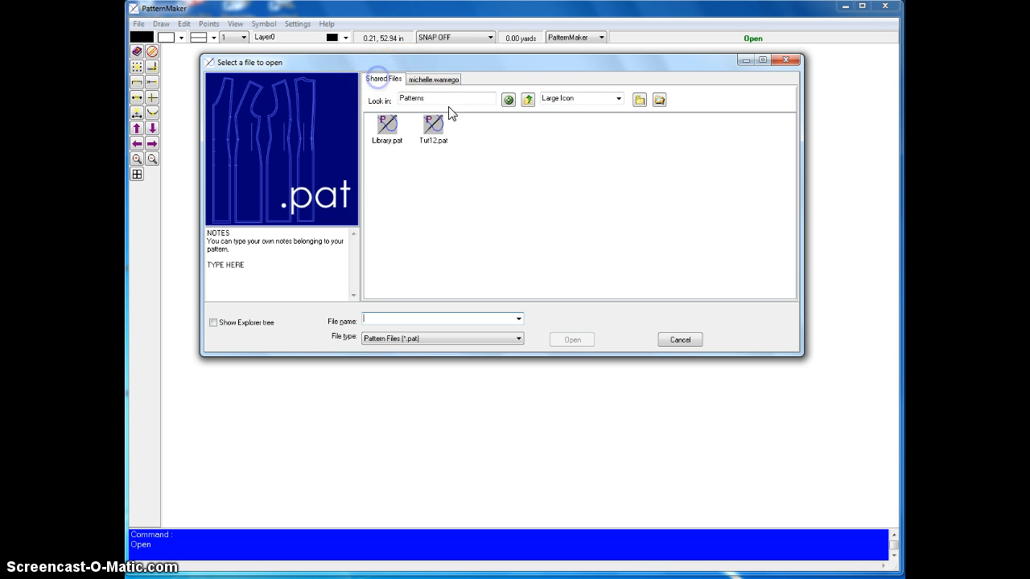
left_click(528, 100)
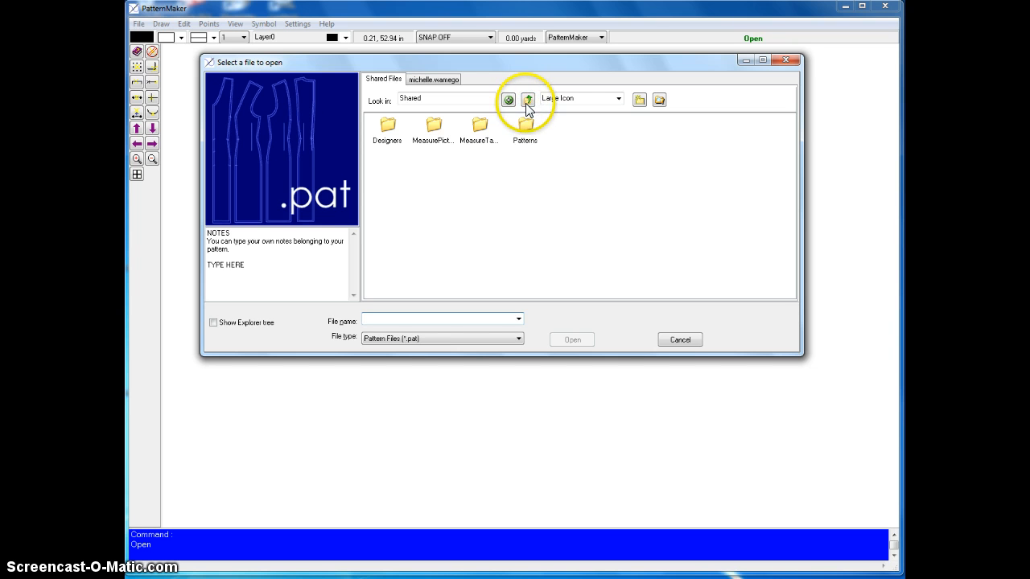
double_click(385, 127)
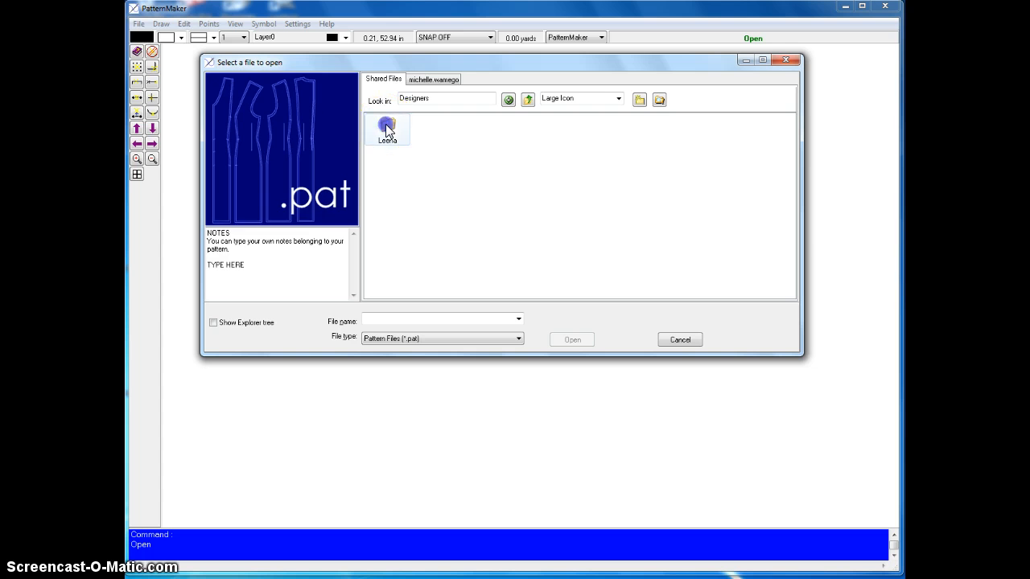
double_click(385, 125)
double_click(388, 126)
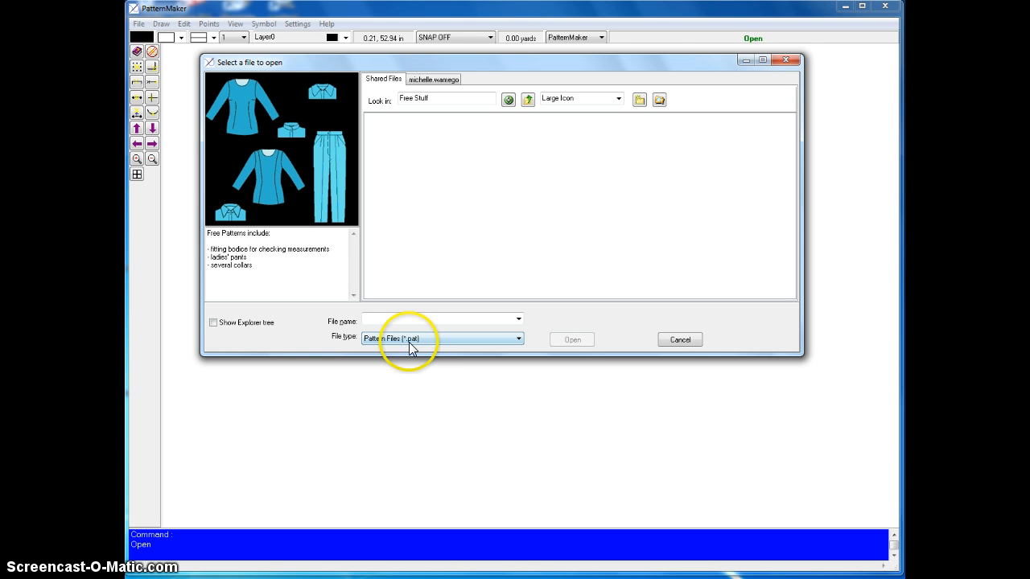
Filter the files by Garment File (*.mac) and open the "Fitting bodice (sloper)" garment.
left_click(519, 338)
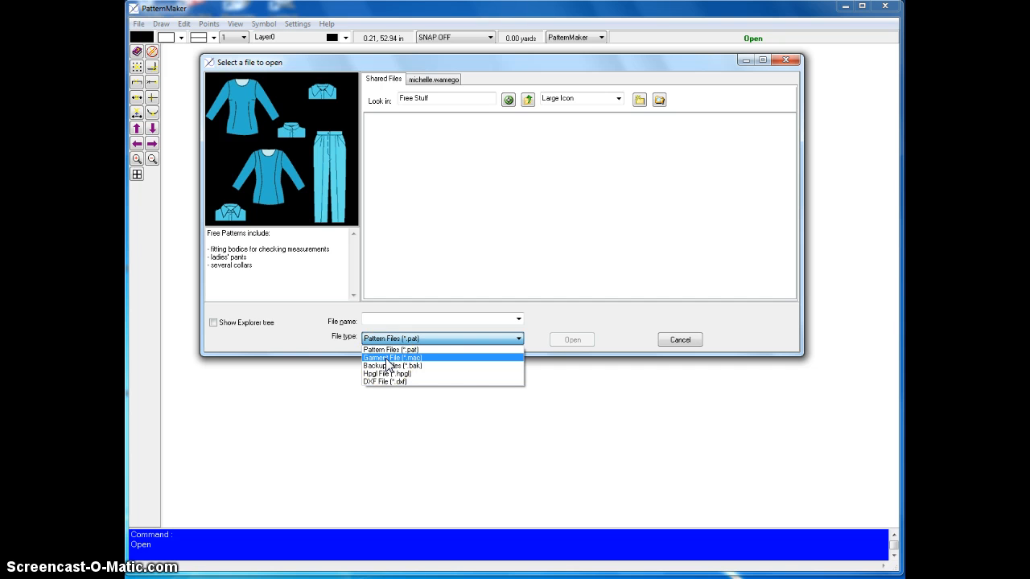
left_click(435, 358)
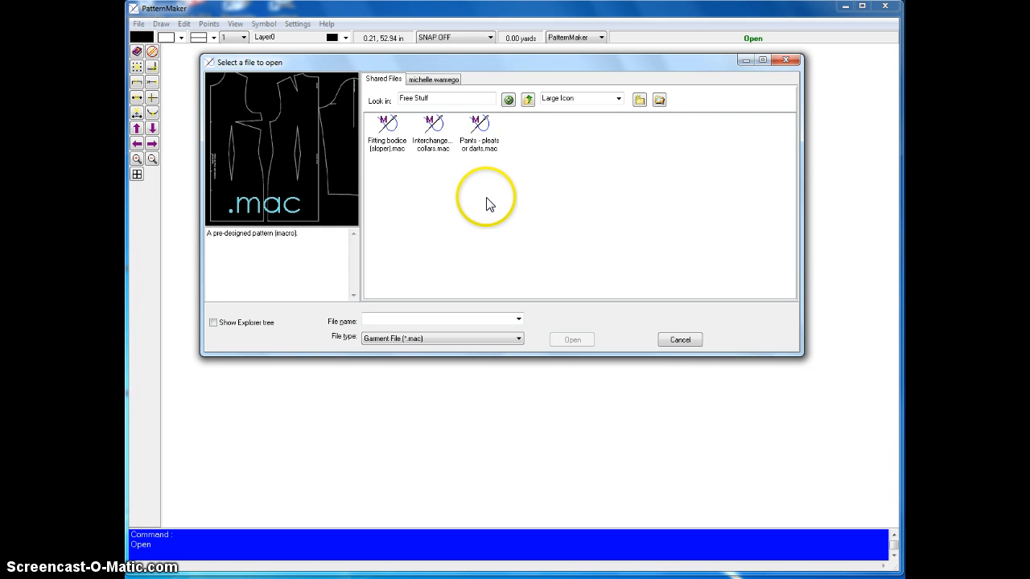
left_click(384, 145)
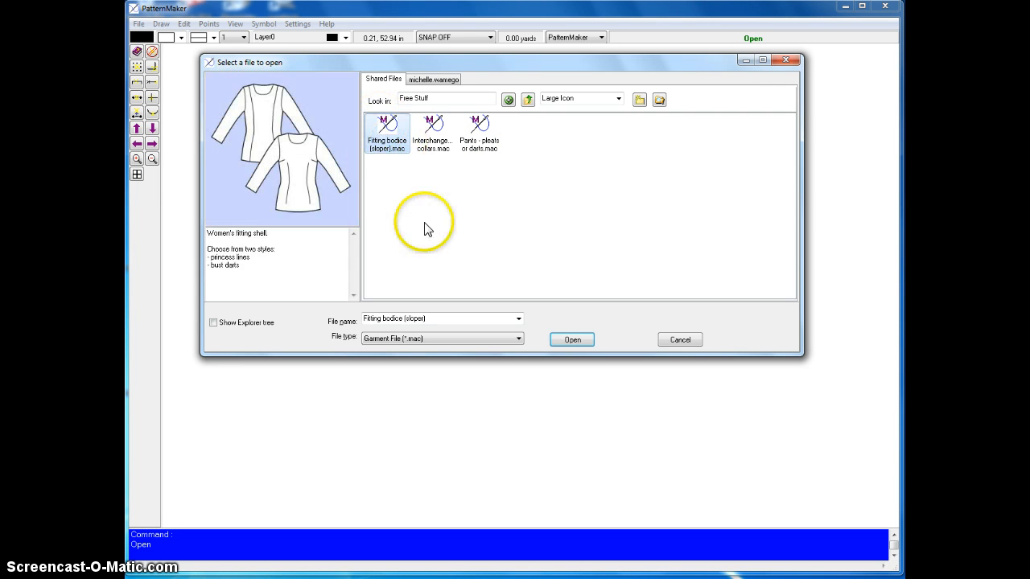
left_click(582, 341)
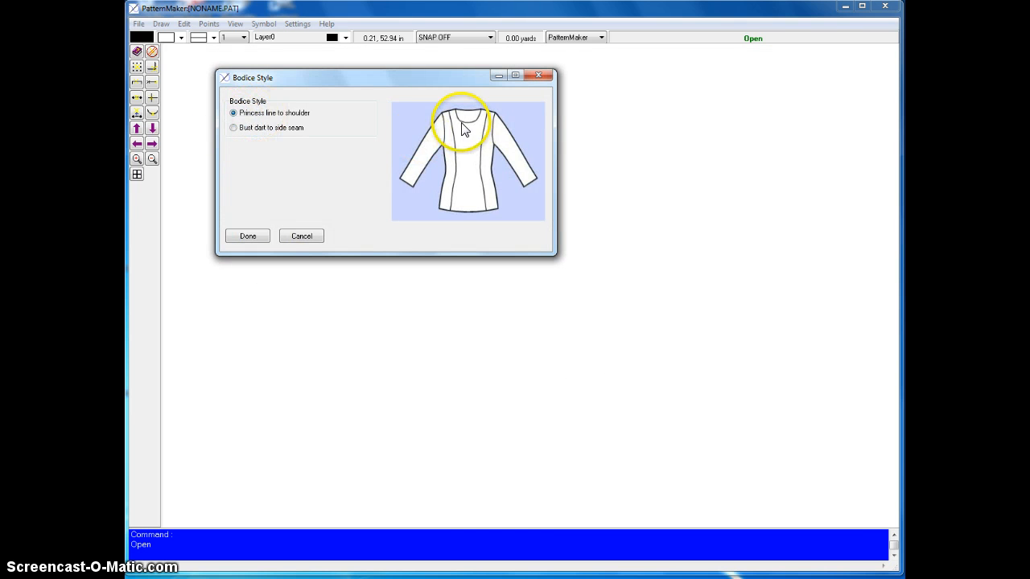
Generate the bodice with the "Bust dart to side seam" style and the Leena_women_42 measurement table, accepting the seam allowance.
left_click(234, 128)
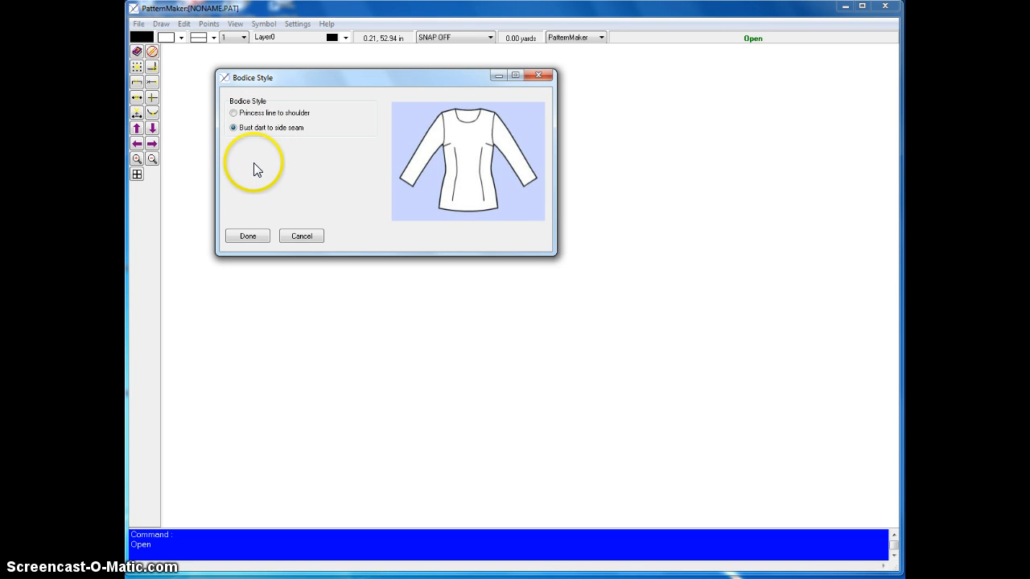
left_click(247, 238)
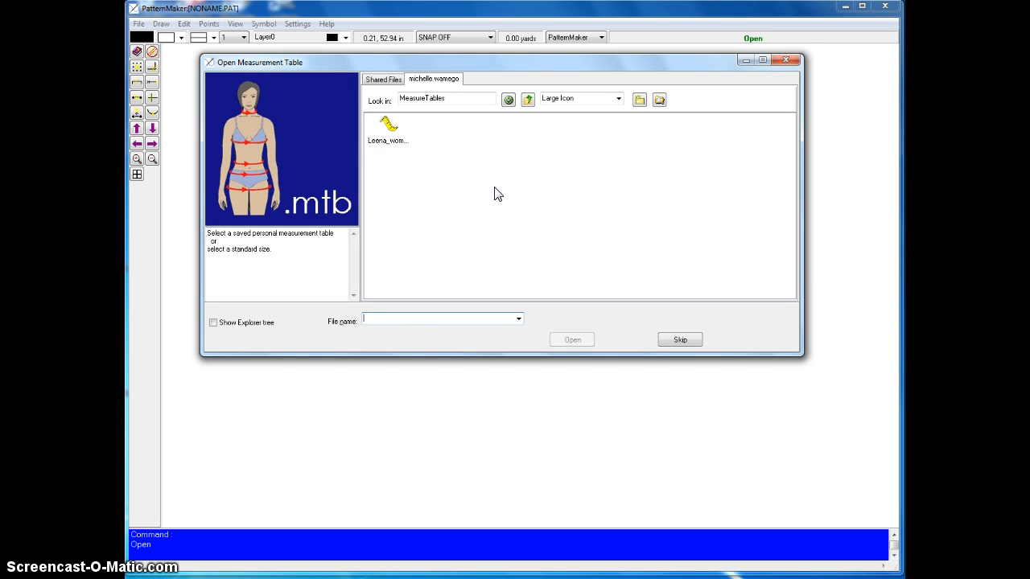
left_click(387, 126)
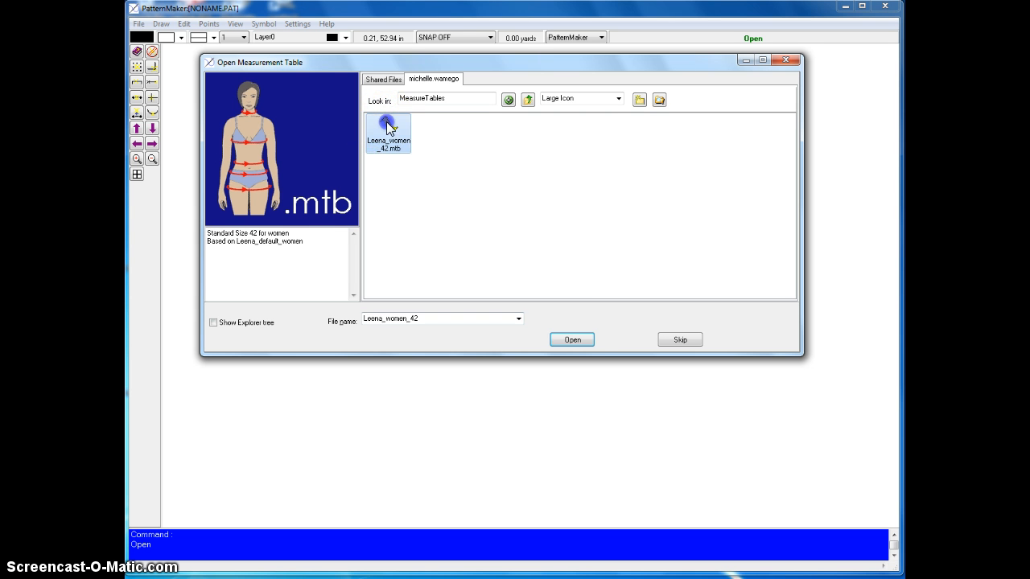
left_click(572, 341)
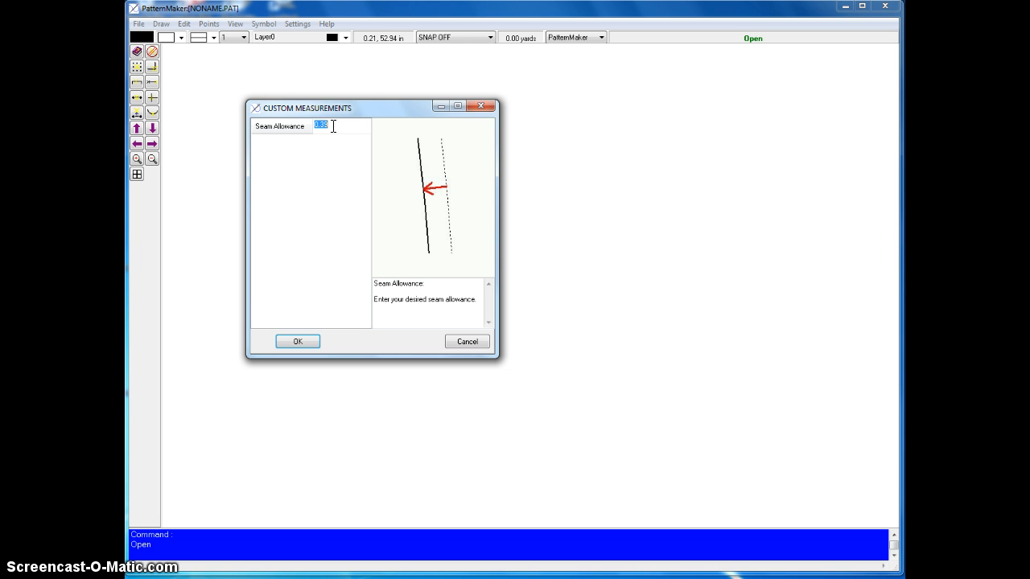
left_click(298, 341)
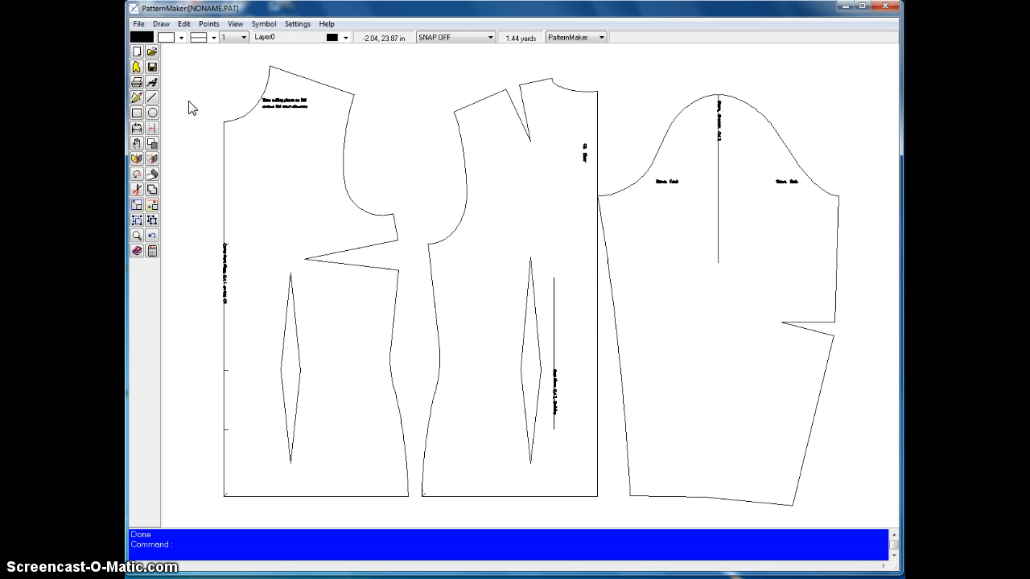
Inspect the front, back and sleeve pieces of the bodice up close, and return to the full pattern view.
scroll(192, 108, "down", 2)
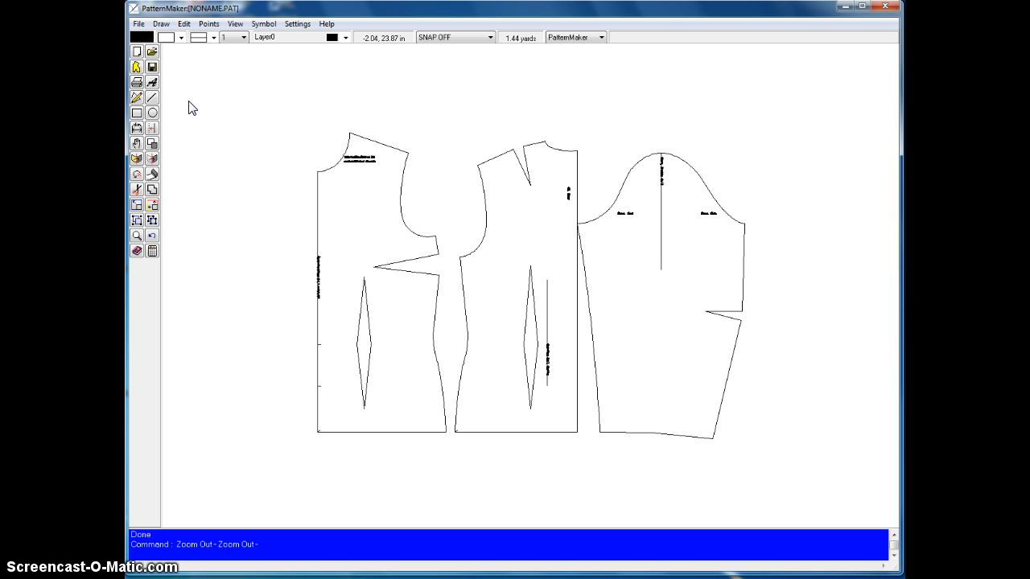
scroll(189, 102, "up", 3)
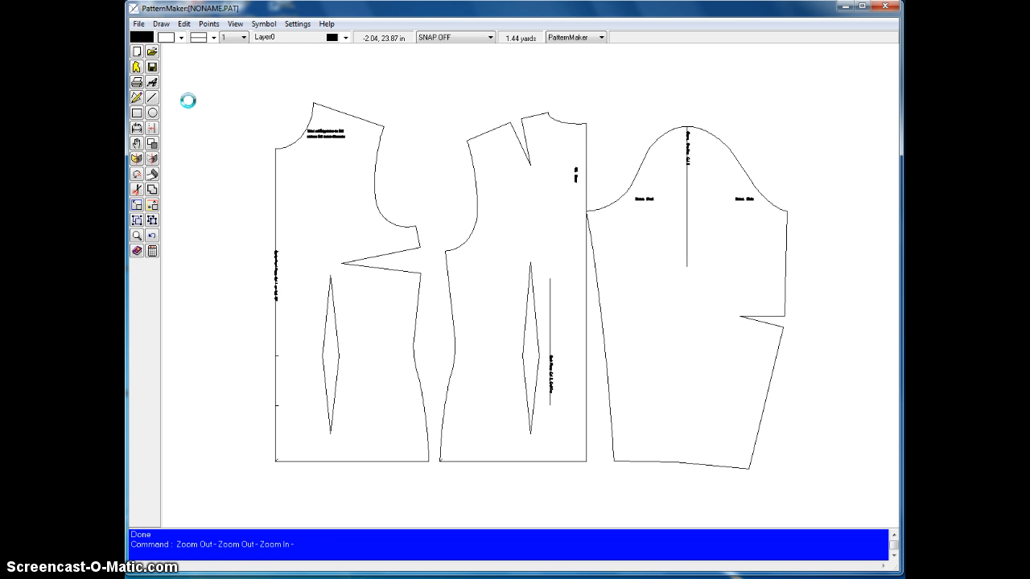
scroll(187, 101, "up", 2)
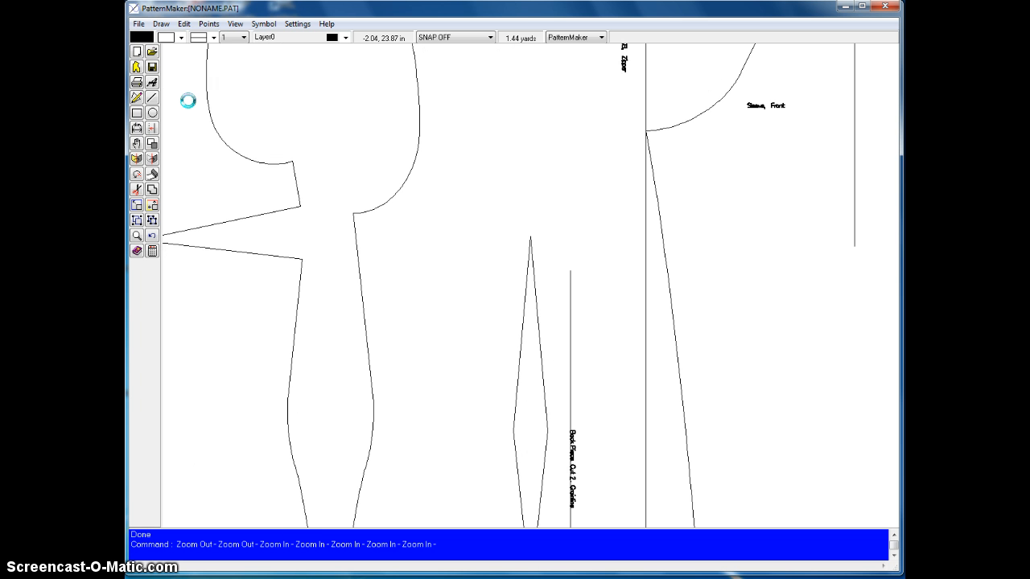
scroll(188, 100, "down", 2)
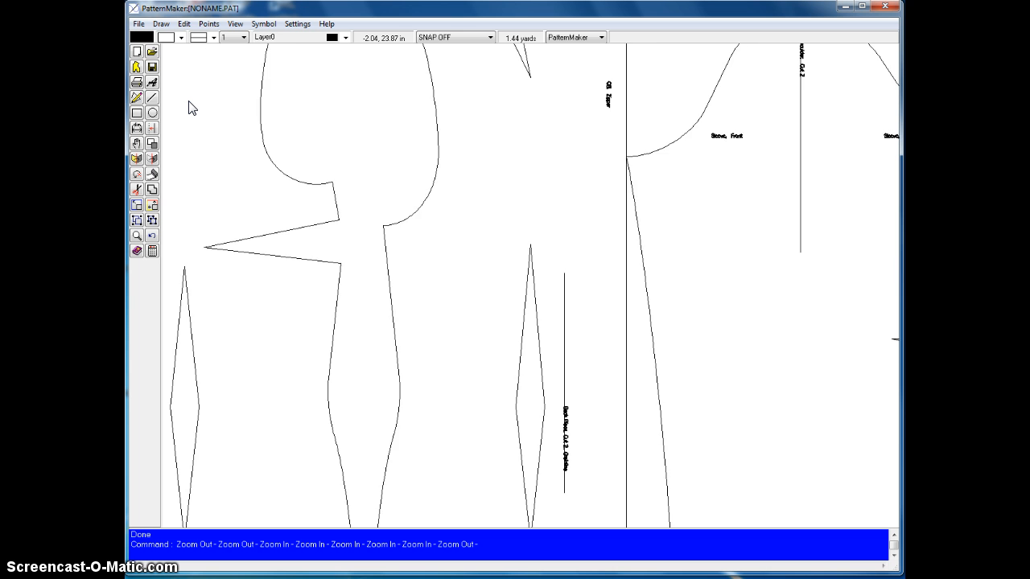
scroll(189, 103, "up", 4)
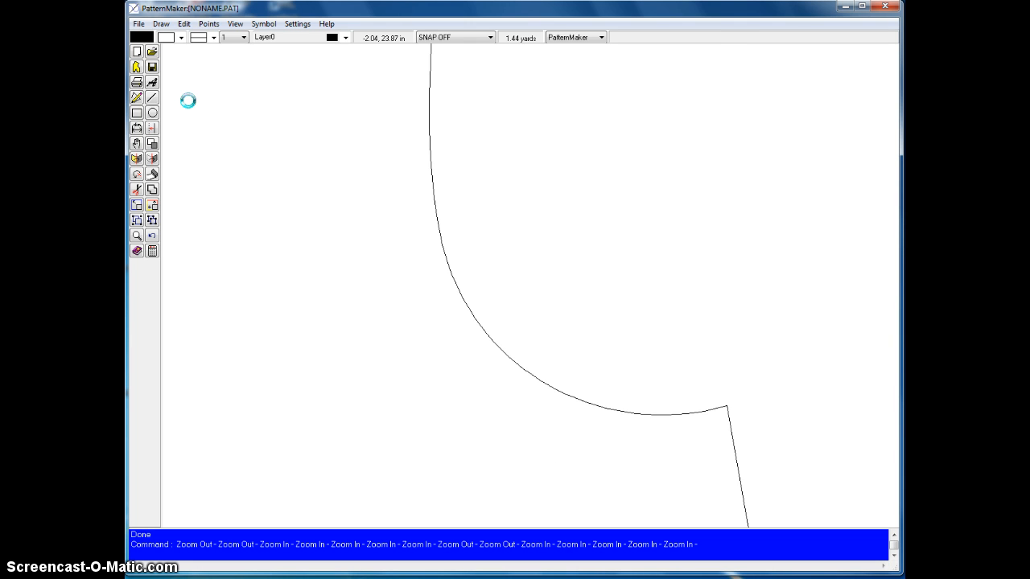
key("Home")
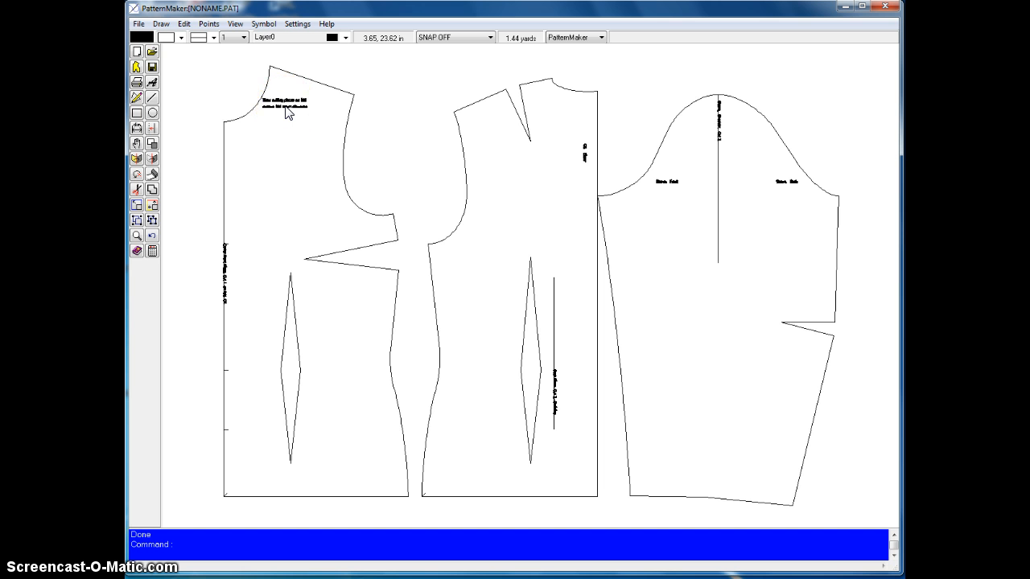
Examine the cutting note on the front bodice piece beside the neckline and shoulder.
scroll(285, 106, "up", 1)
scroll(285, 105, "up", 2)
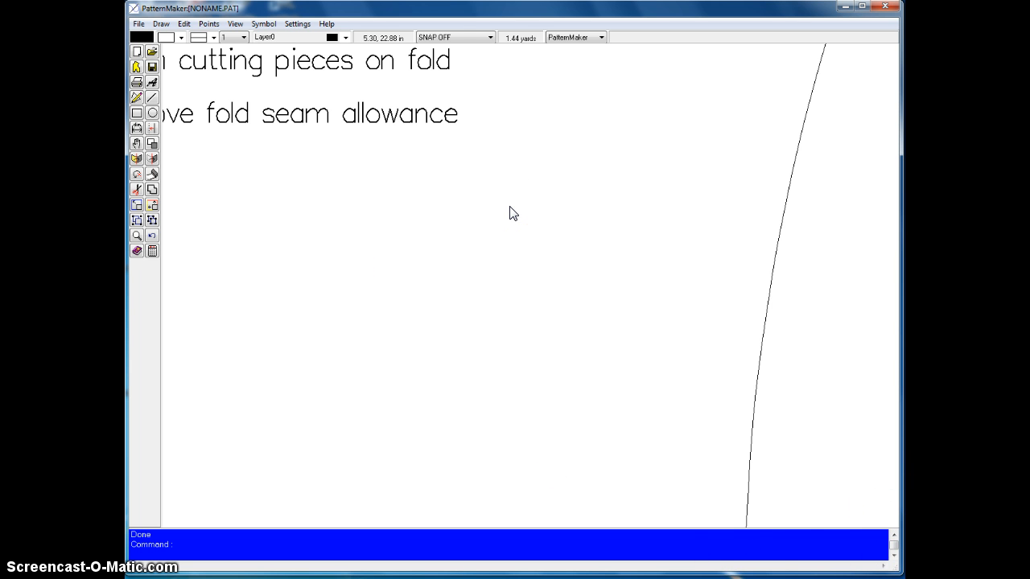
key("Down")
key("Up")
key("Up")
key("Right")
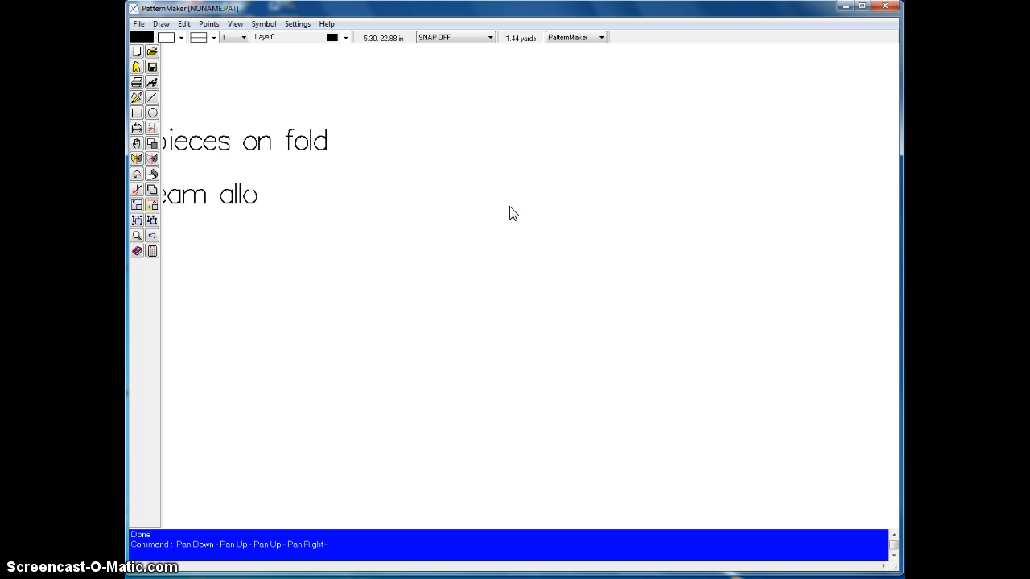
key("Left")
key("Left")
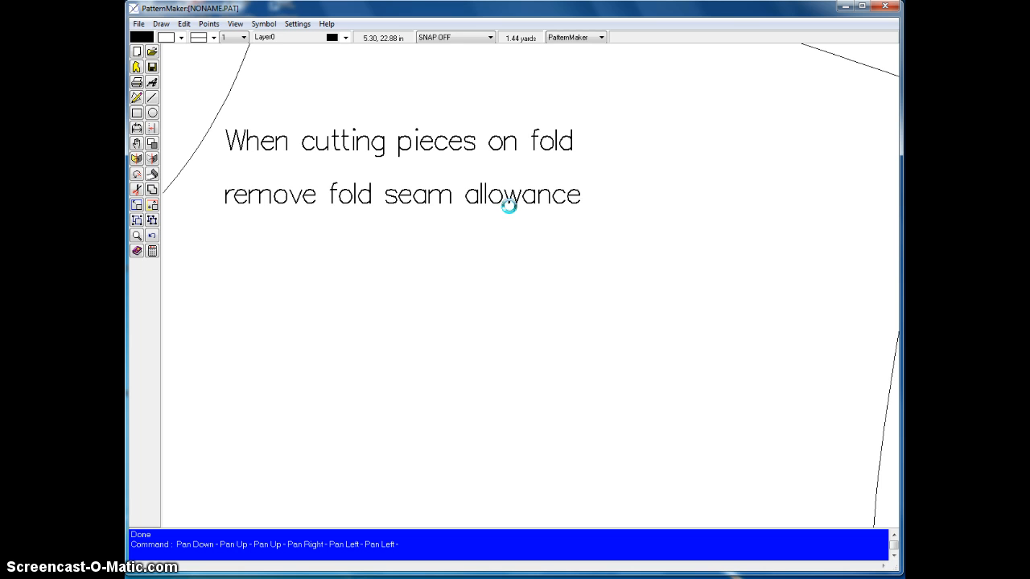
key("Left")
key("Left")
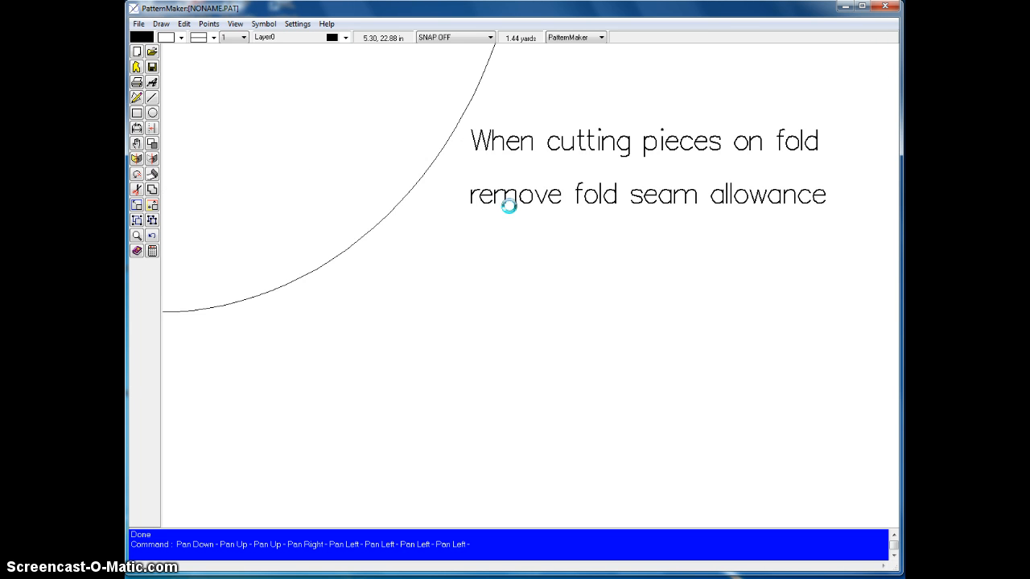
key("Right")
key("Right")
key("Up")
key("Up")
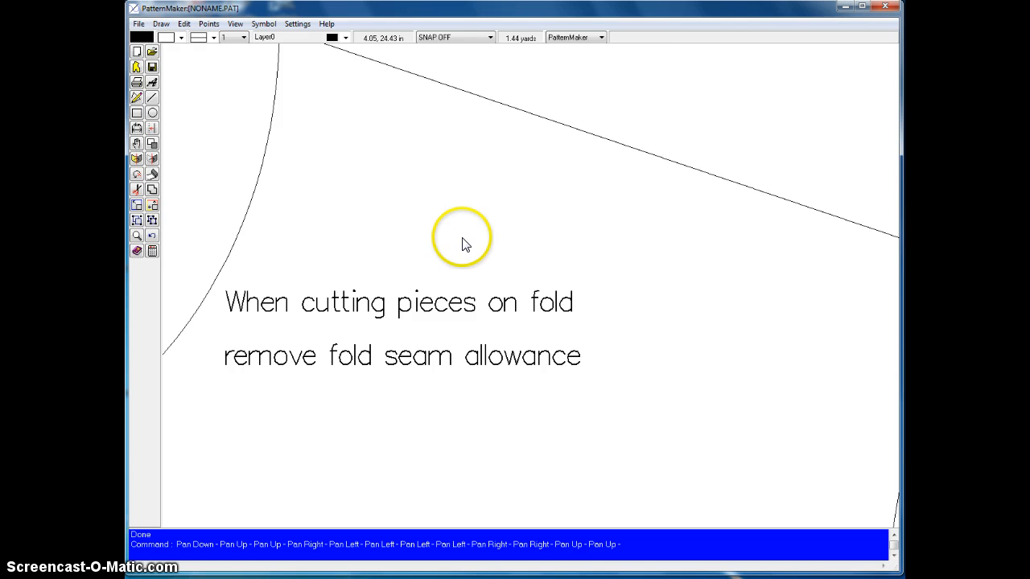
Take a closer look at the cutting note on the front bodice piece, and return to the full pattern view.
scroll(462, 238, "up", 1)
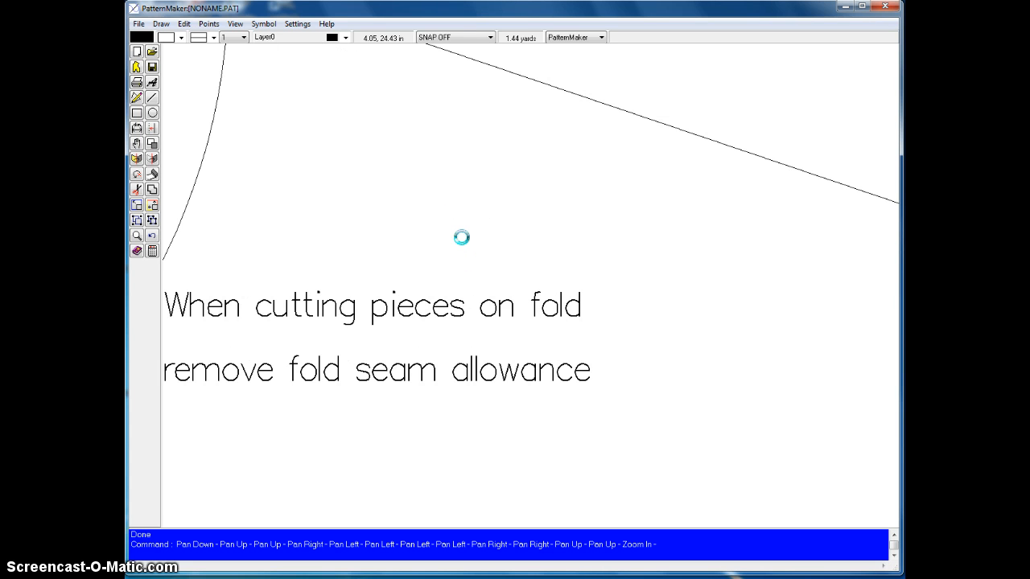
scroll(461, 237, "down", 6)
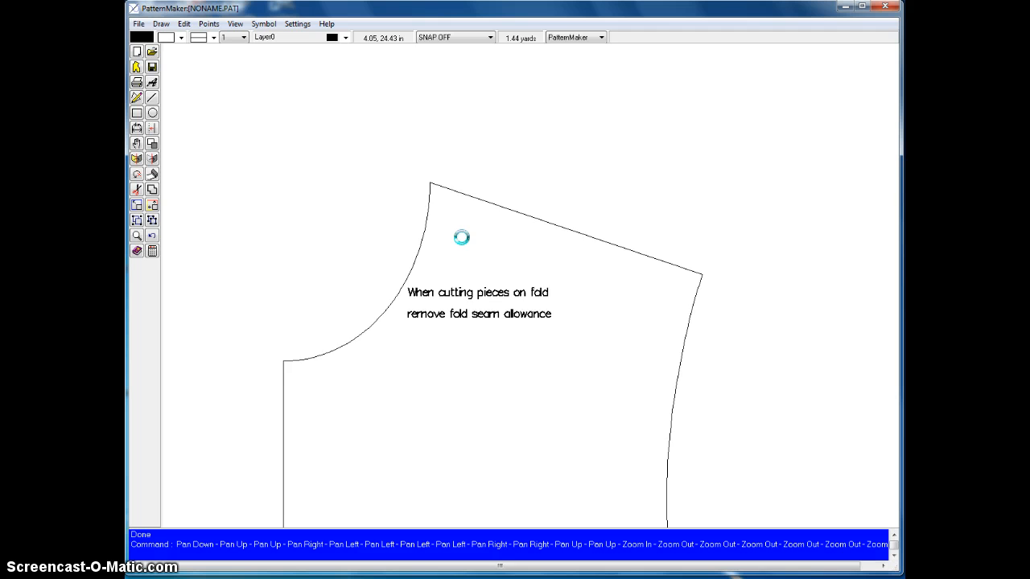
key("Down")
key("Down")
key("Down")
key("Up")
key("Up")
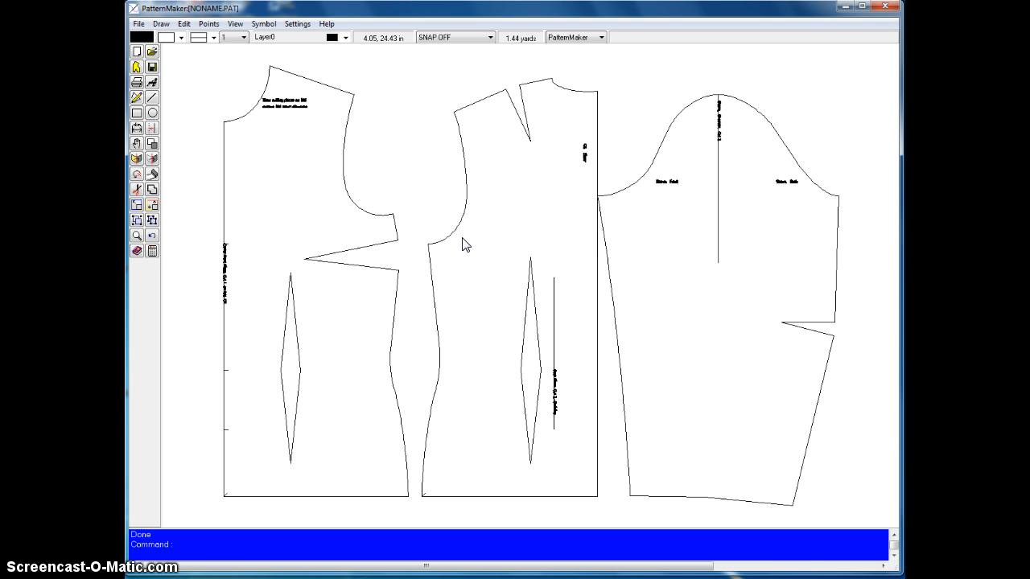
Show the grid behind the pattern pieces and hide it again, and briefly display the point markers along the outlines.
key("F7")
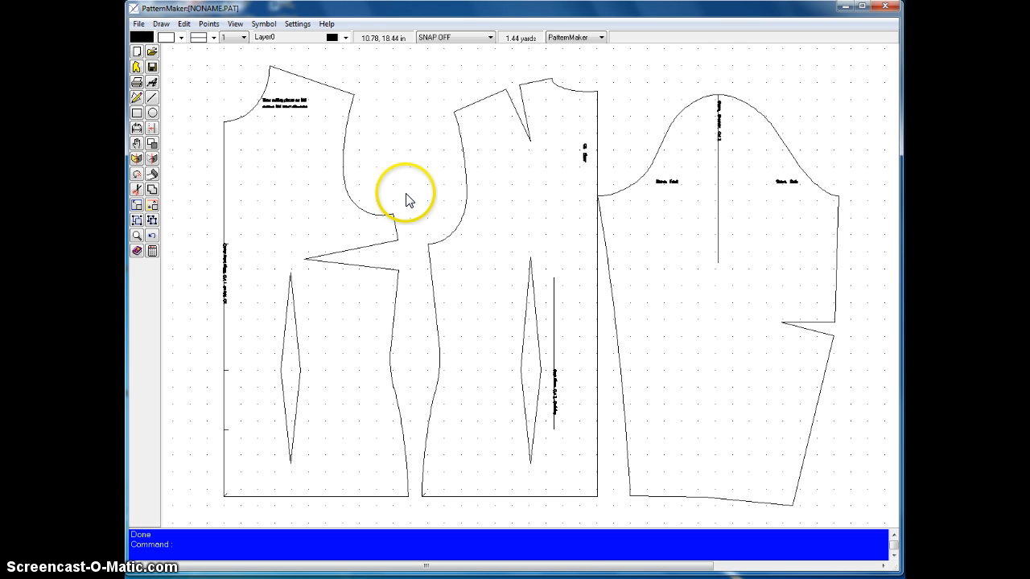
key("F7")
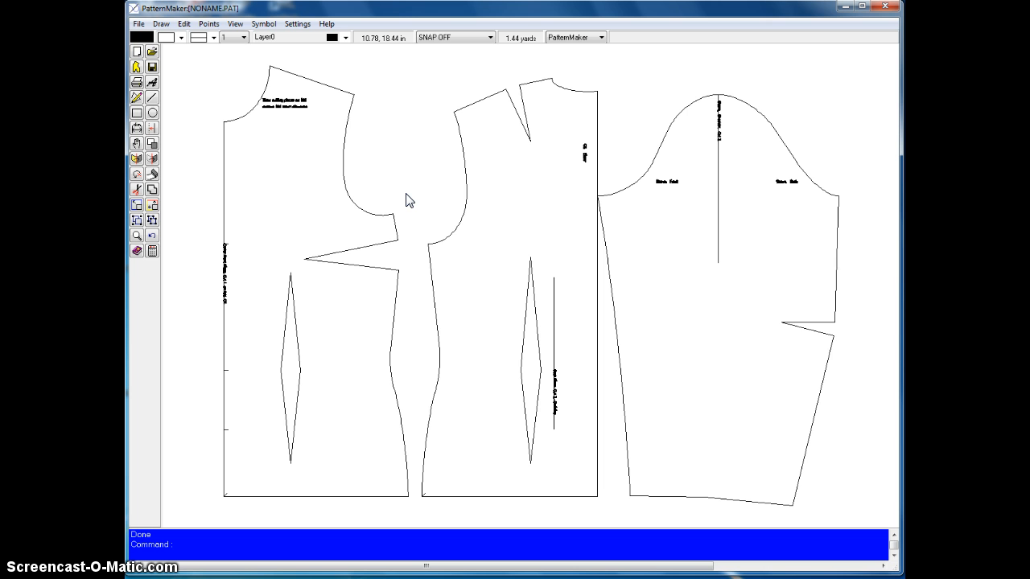
key("F6")
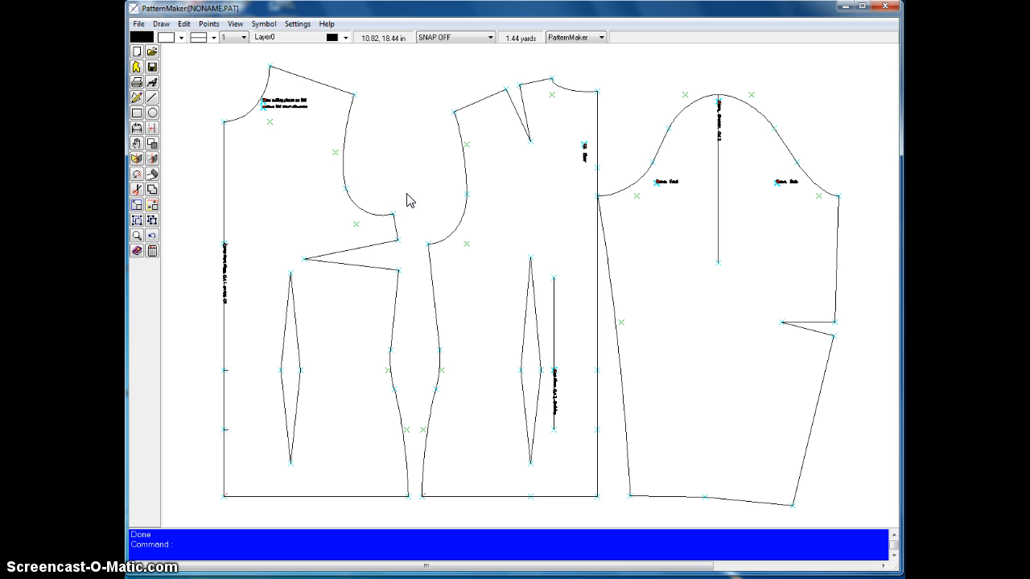
left_click(404, 196)
key("F4")
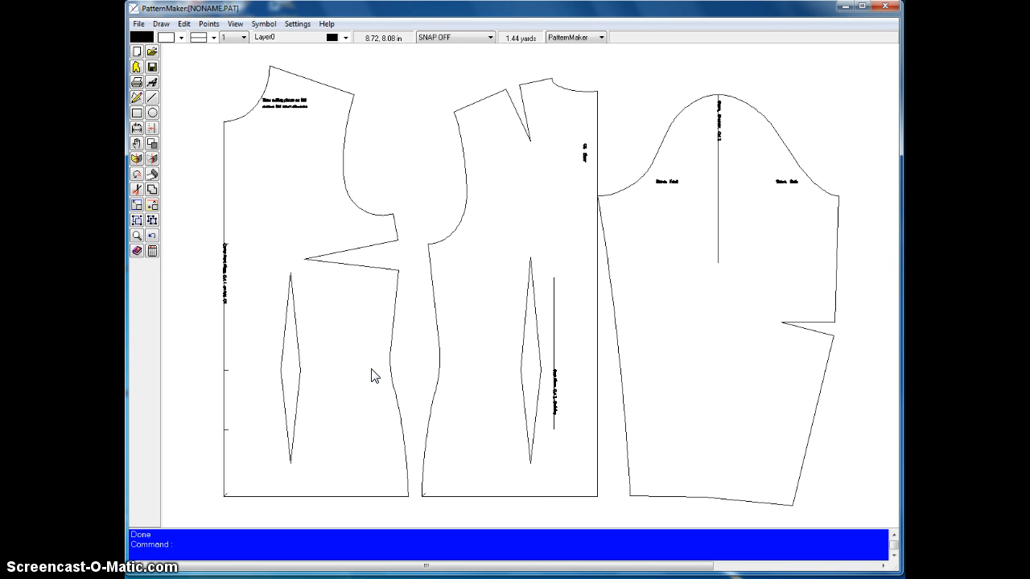
key("F4")
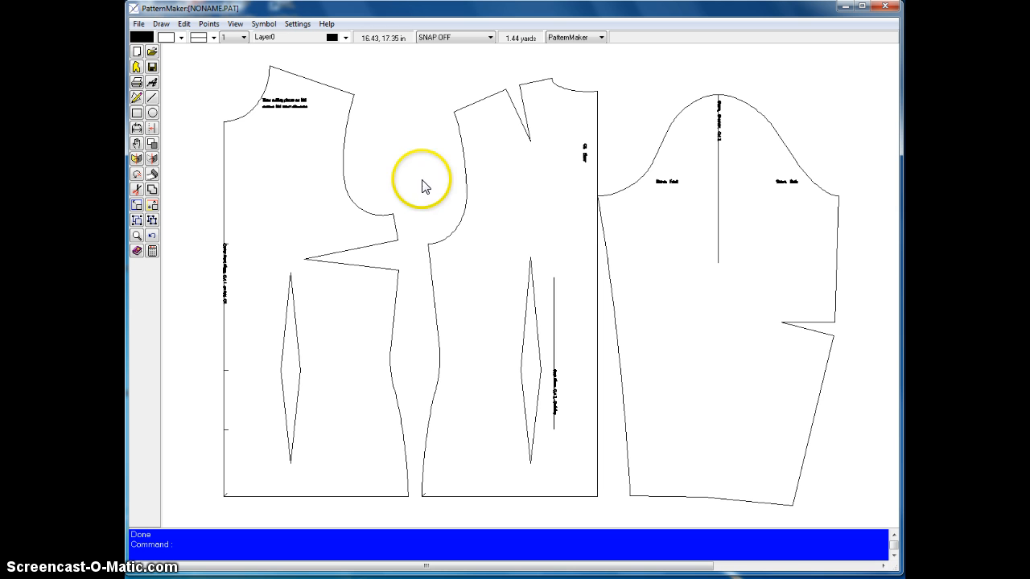
Change the dimension units of the pattern to Centimeters.
left_click(403, 42)
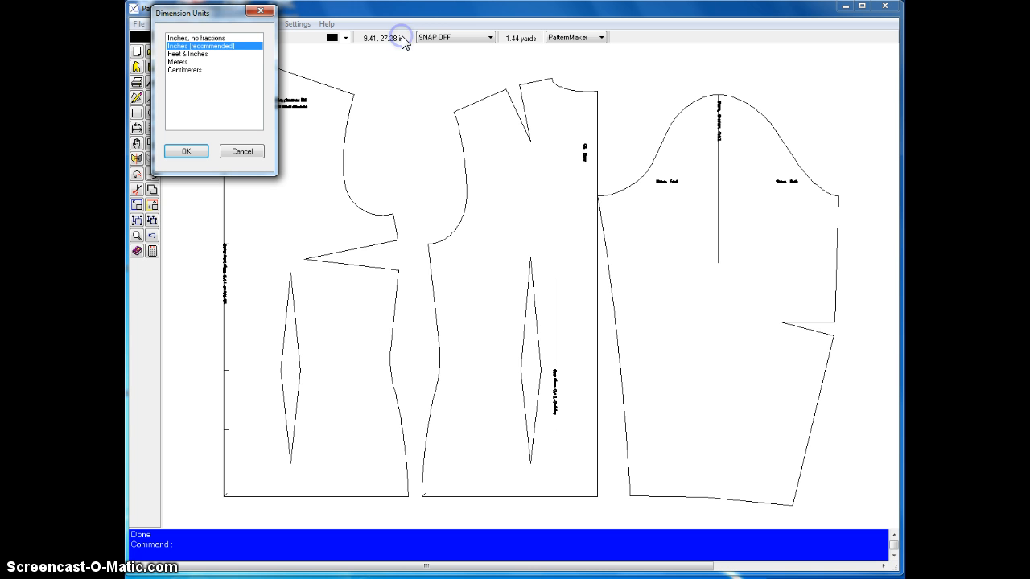
left_click(182, 71)
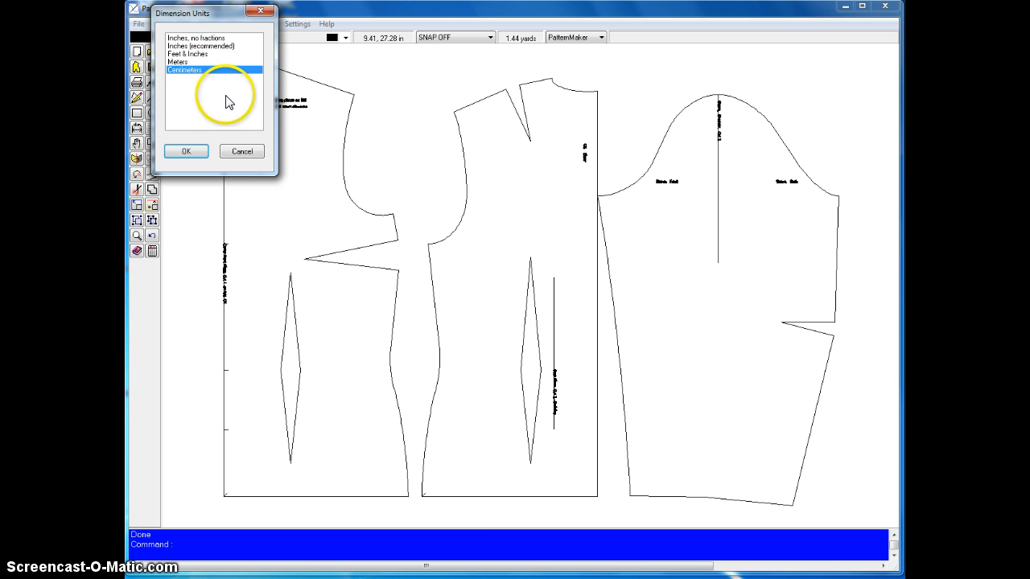
left_click(187, 151)
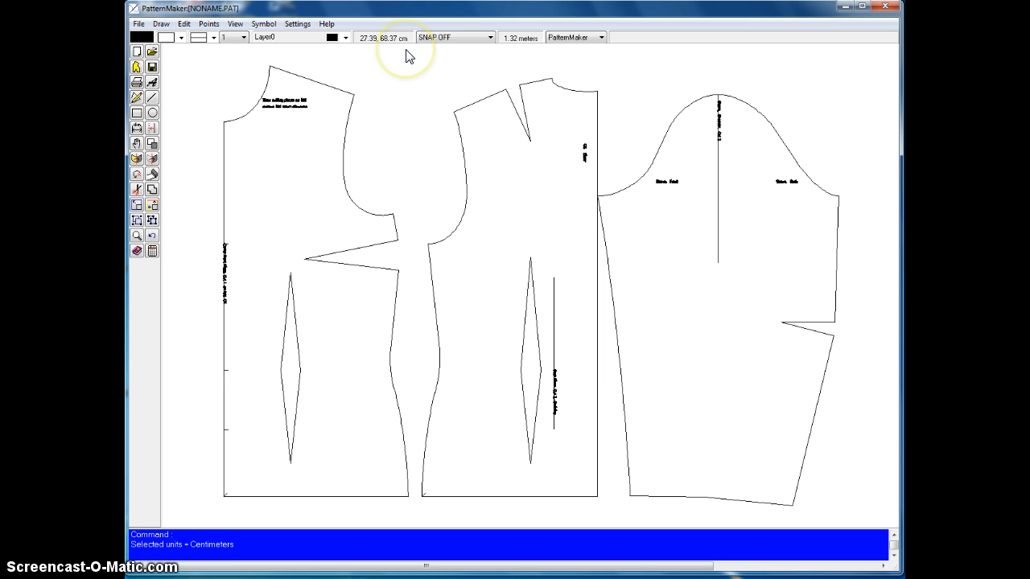
Check the grid spacing in centimetres behind the pattern pieces, and hide the grid again.
key("F7")
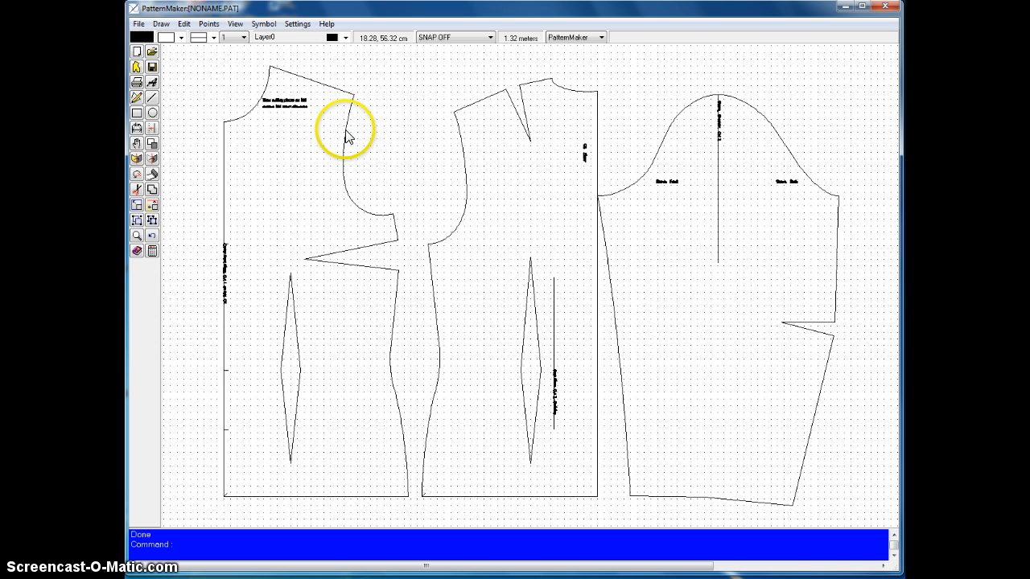
key("F7")
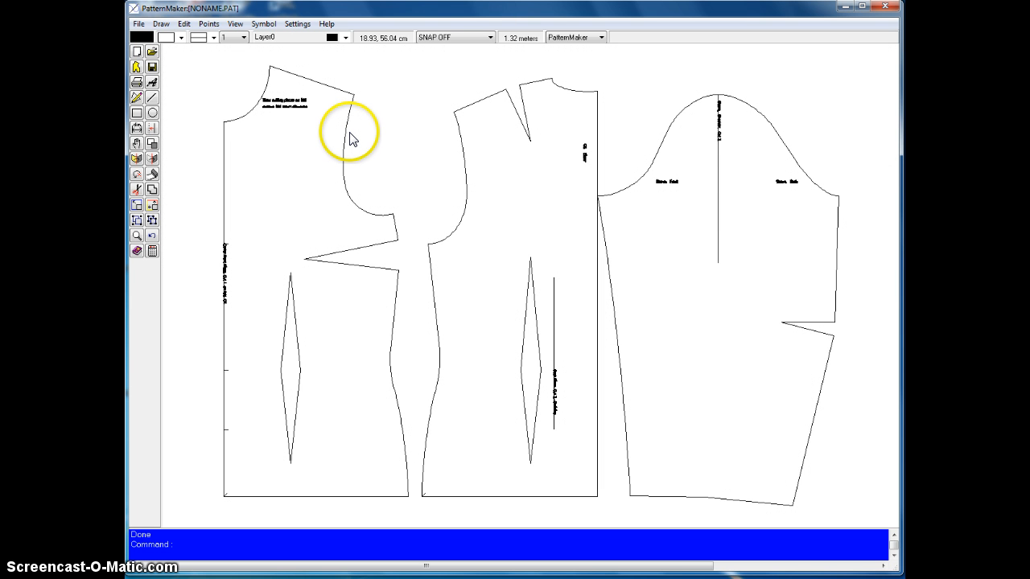
left_click(352, 139)
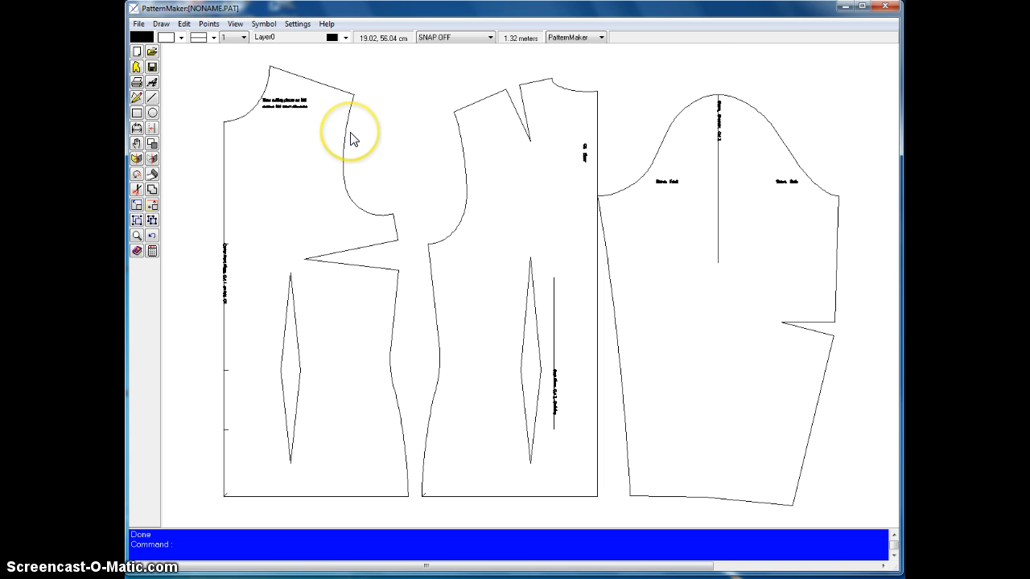
left_click(351, 90)
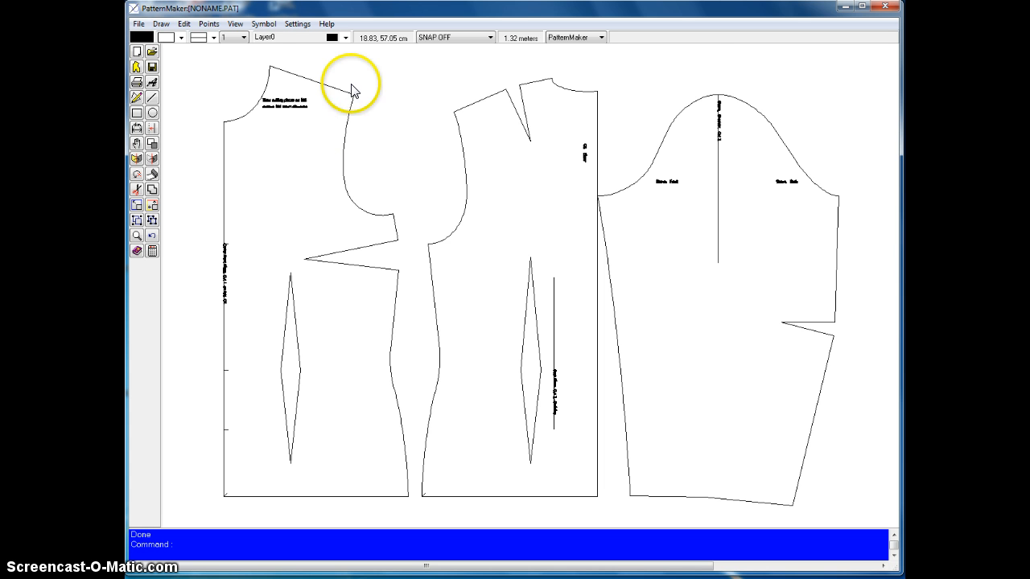
Set the dimension units back to Inches (recommended).
left_click(380, 37)
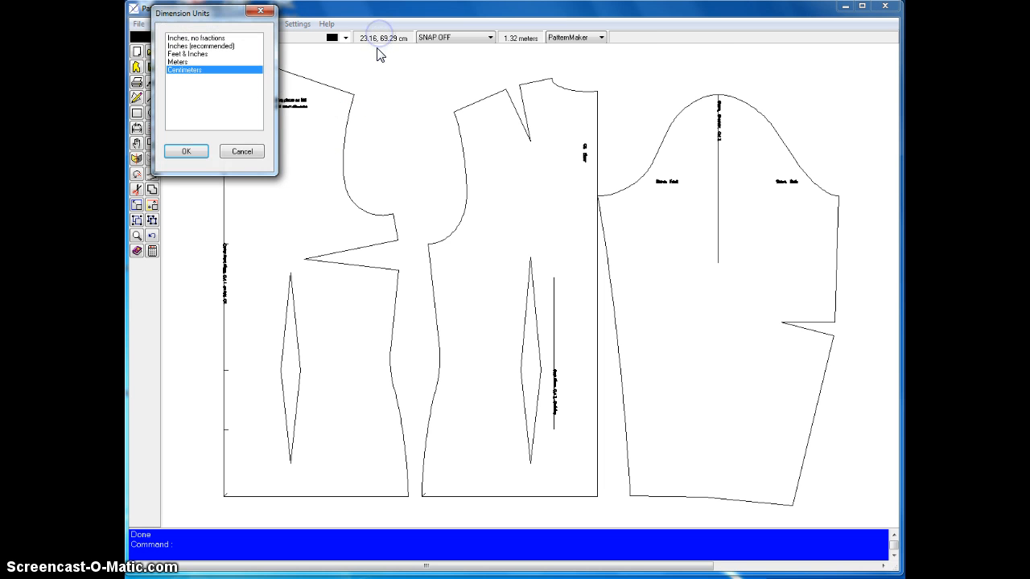
left_click(183, 46)
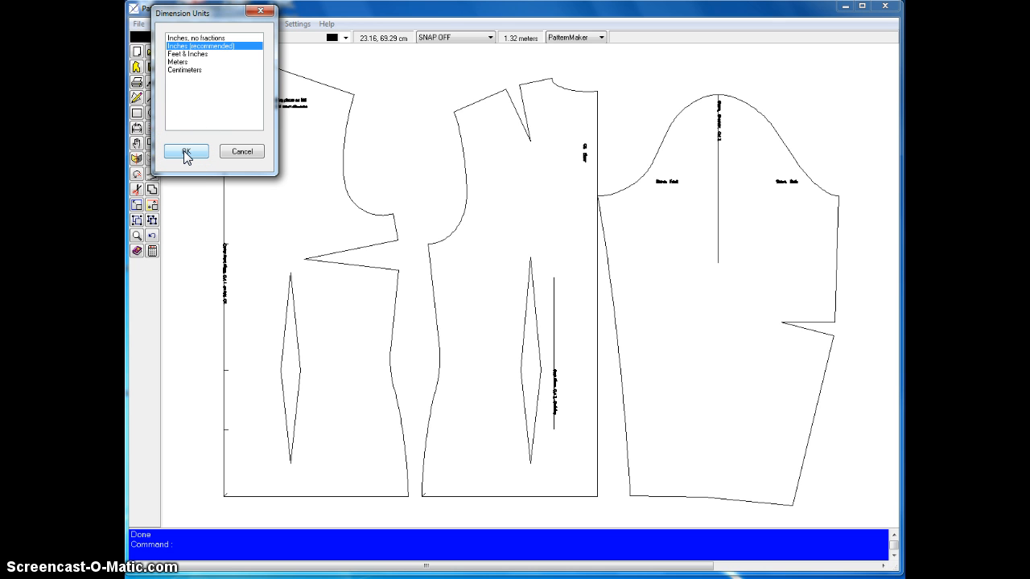
left_click(184, 153)
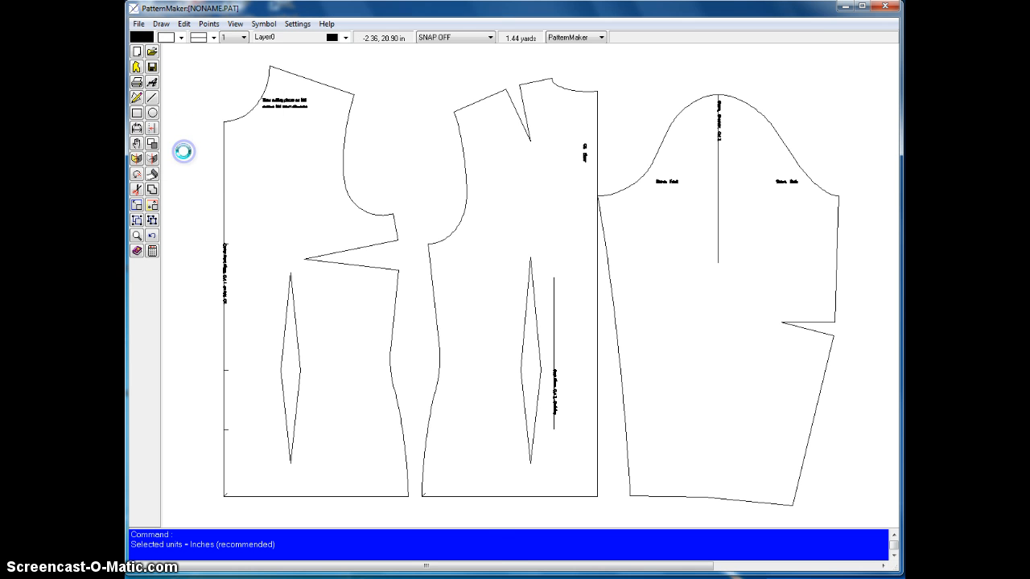